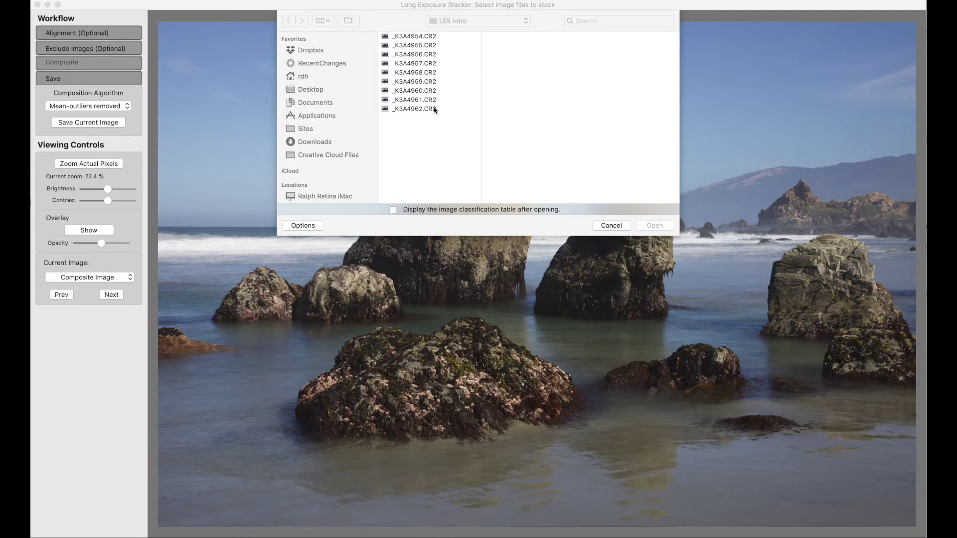
Step: Select all nine CR2 frames in the LES Intro folder and open them for stacking
left_click(408, 36)
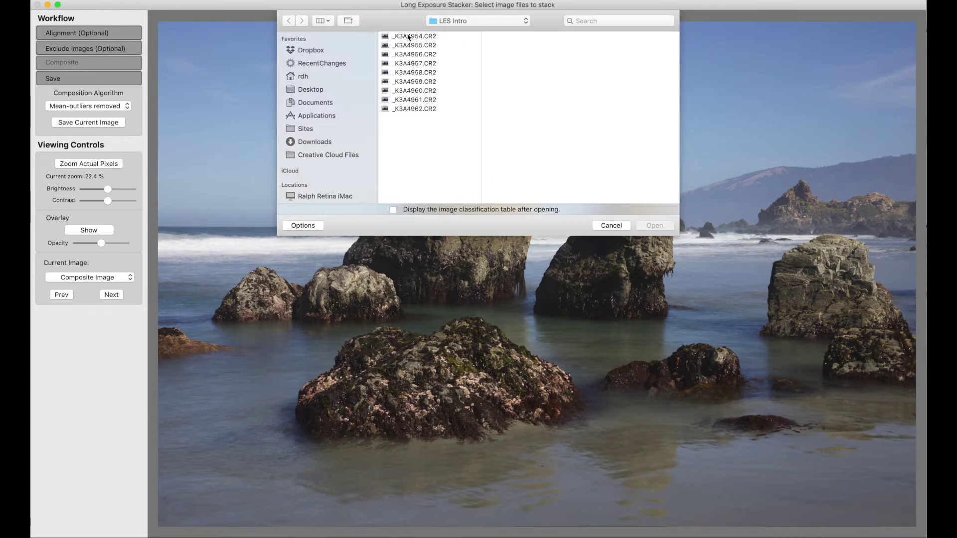
key("super+a")
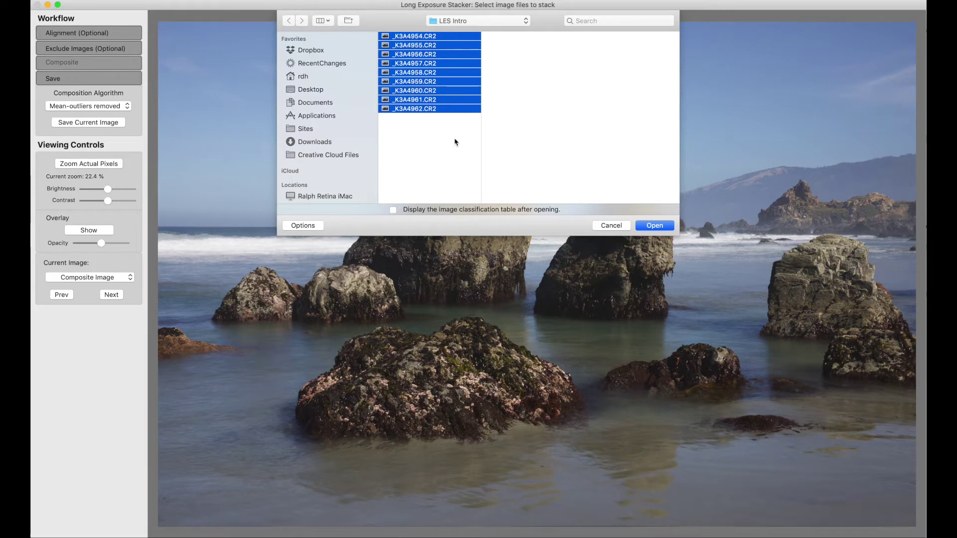
left_click(657, 227)
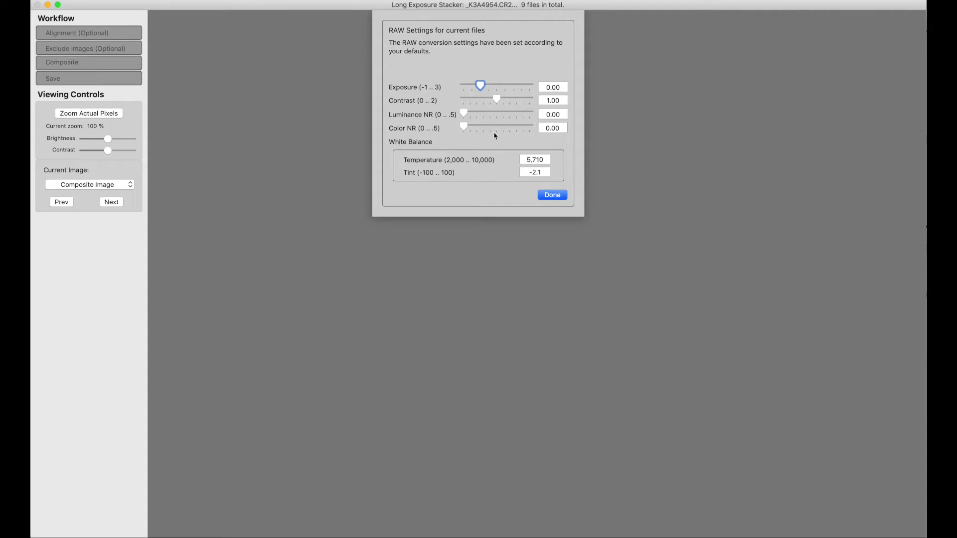
Step: Accept the default RAW Settings so all nine frames load and _K3A4954.CR2 is displayed
left_click(552, 196)
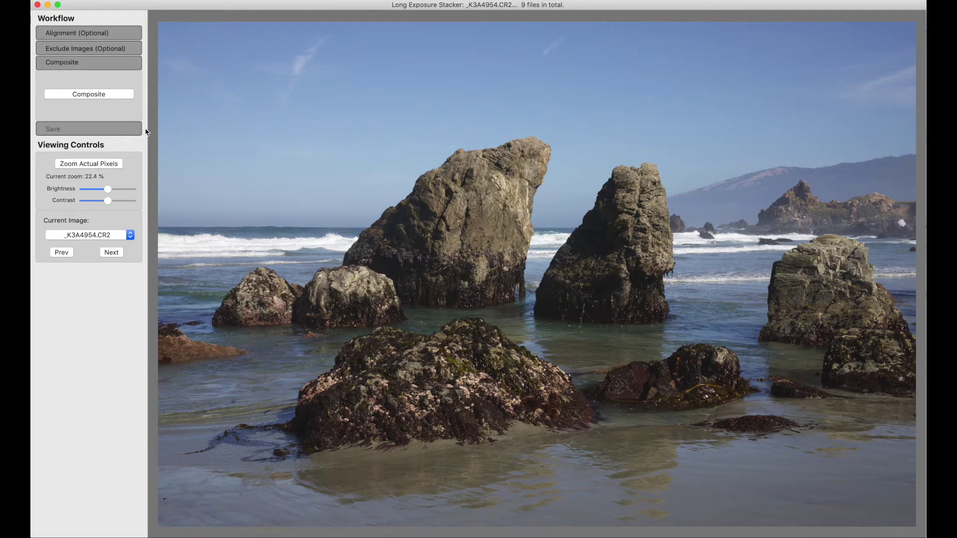
Step: Build the nine-frame composite, preview the Mean blend, then return to Mean-outliers removed
left_click(82, 98)
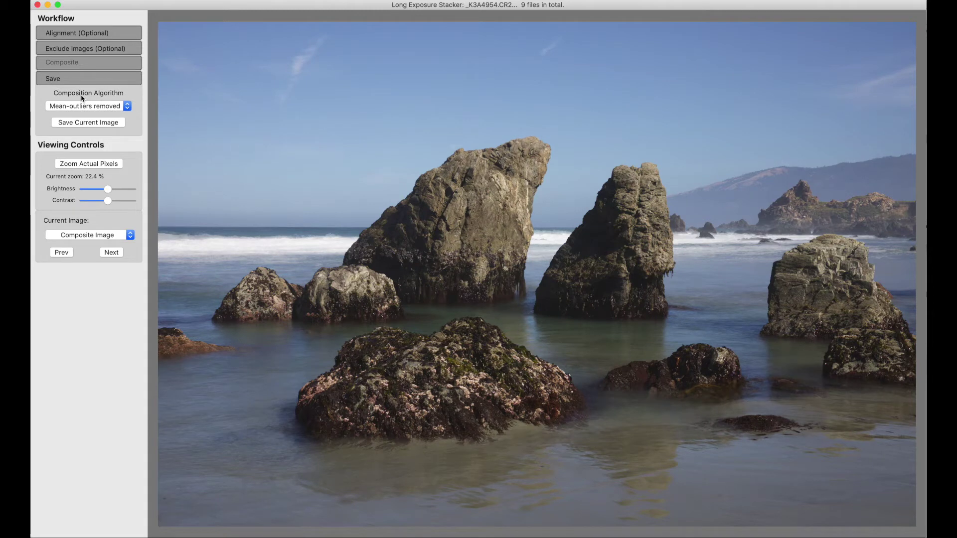
left_click(87, 106)
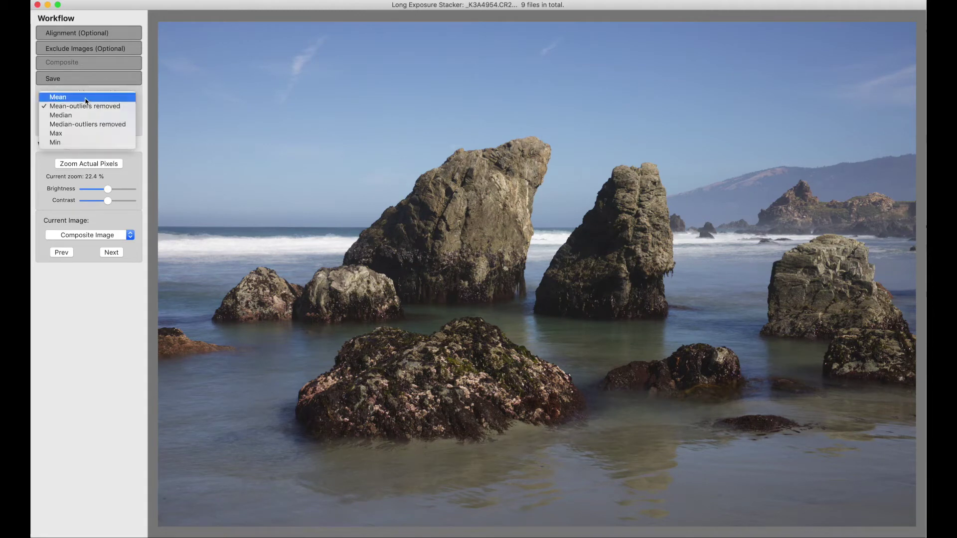
left_click(85, 97)
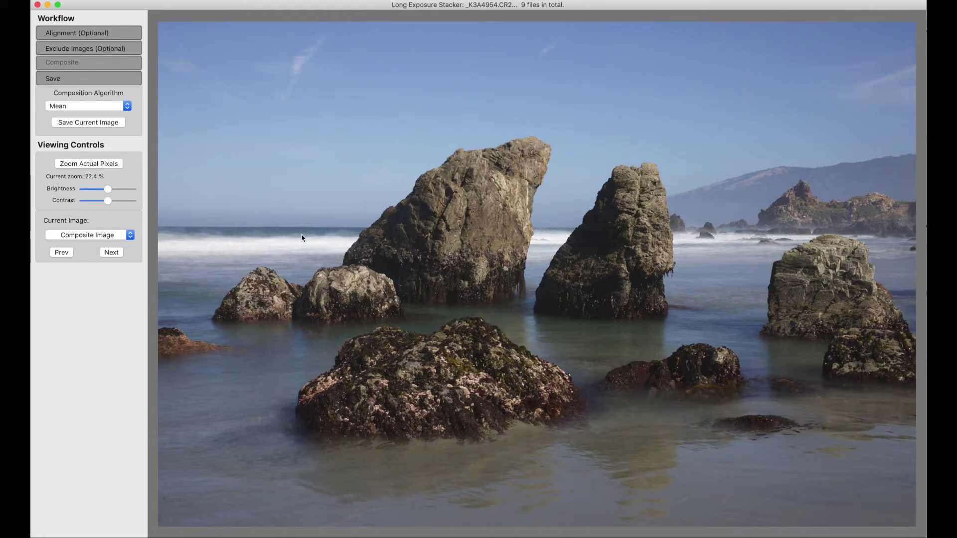
left_click(90, 107)
left_click(89, 116)
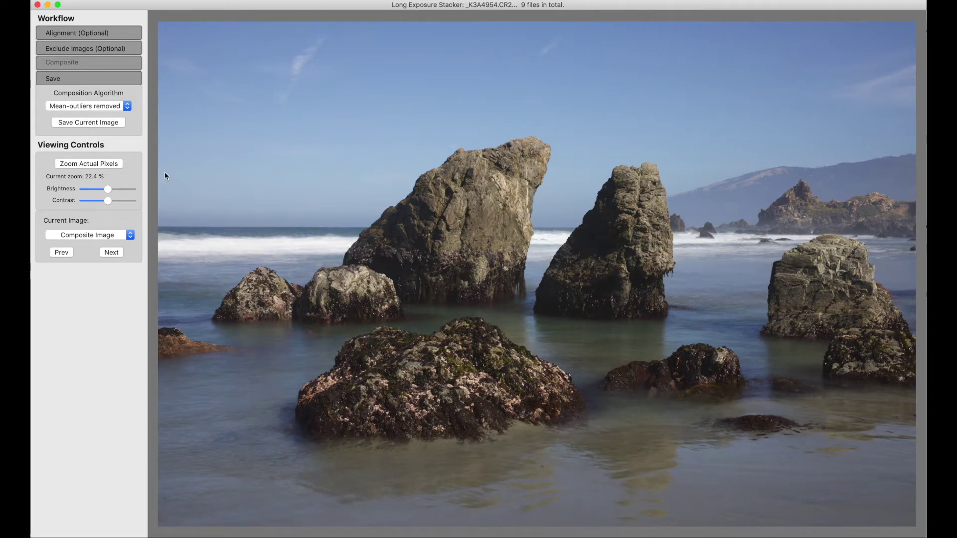
Step: Inspect the surf at actual pixels, comparing the Mean blend against Mean-outliers removed
left_click(258, 238)
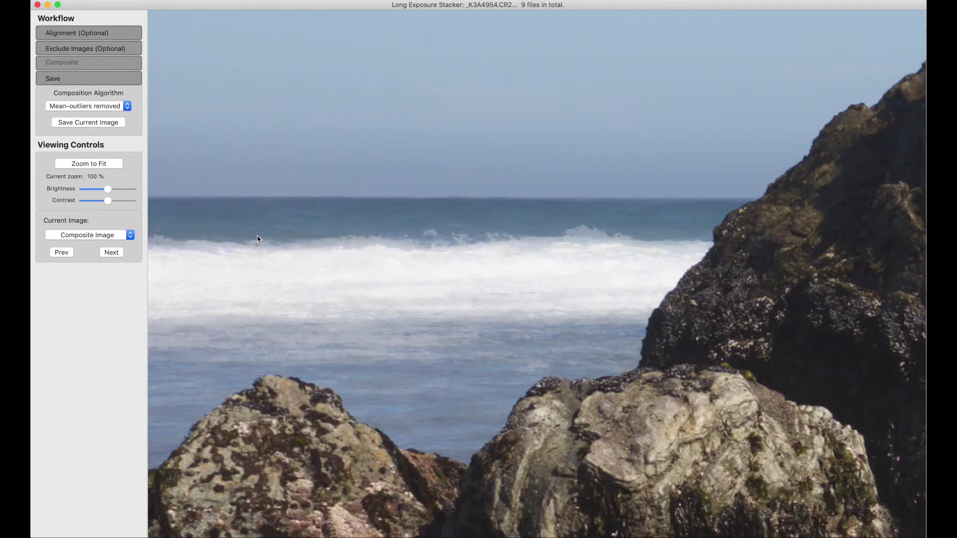
scroll(252, 239, "left", 10)
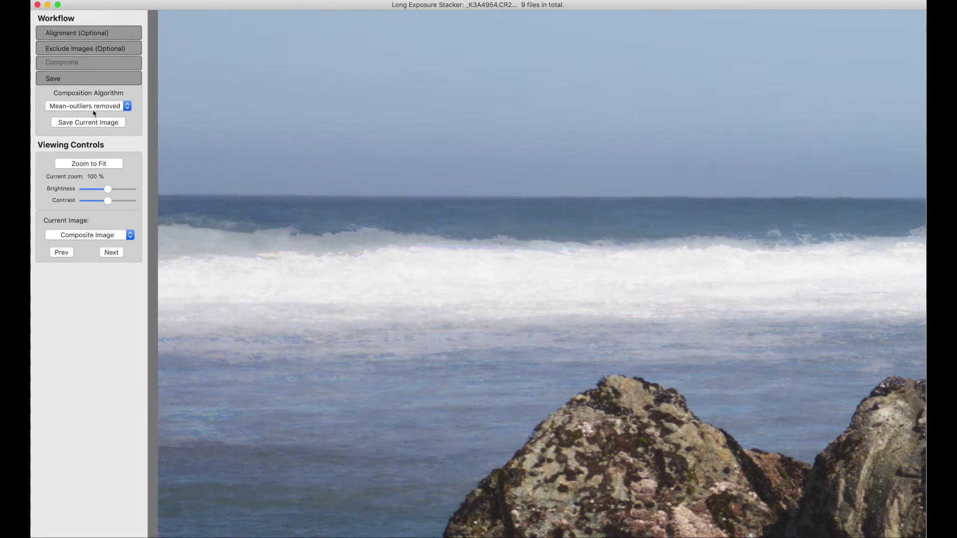
left_click(94, 106)
left_click(91, 103)
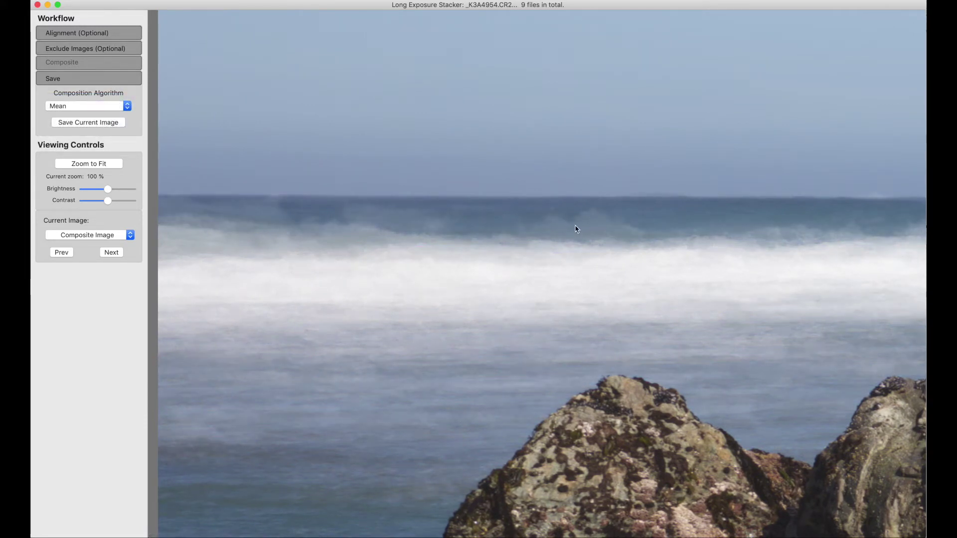
left_click(91, 106)
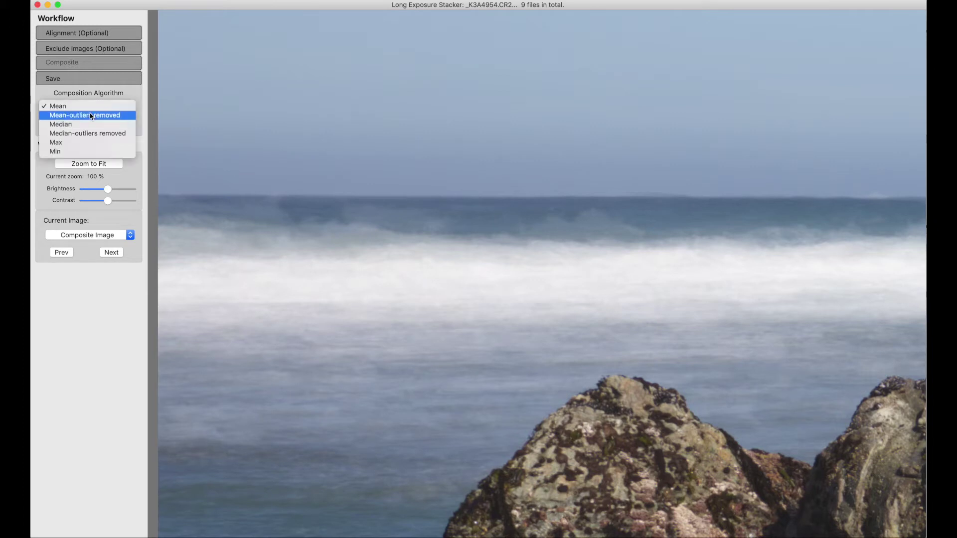
left_click(92, 116)
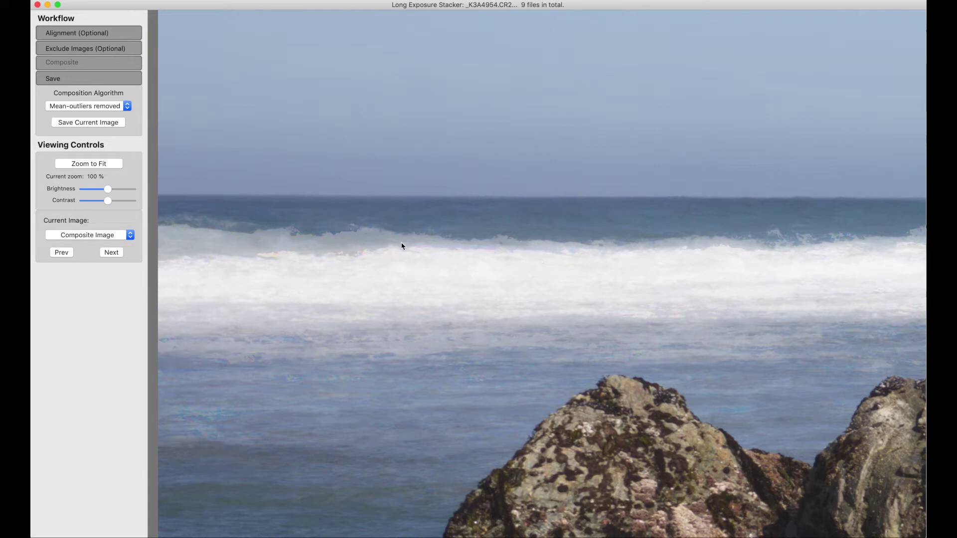
left_click(84, 107)
Step: Preview the Median, Median-outliers removed and Max blends, then fit the whole scene in view
left_click(83, 115)
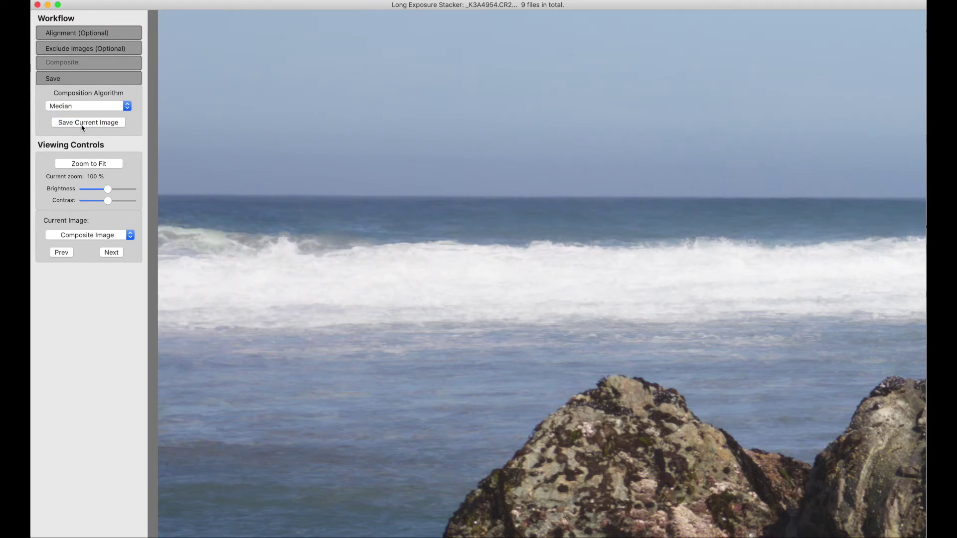
left_click(84, 106)
left_click(85, 116)
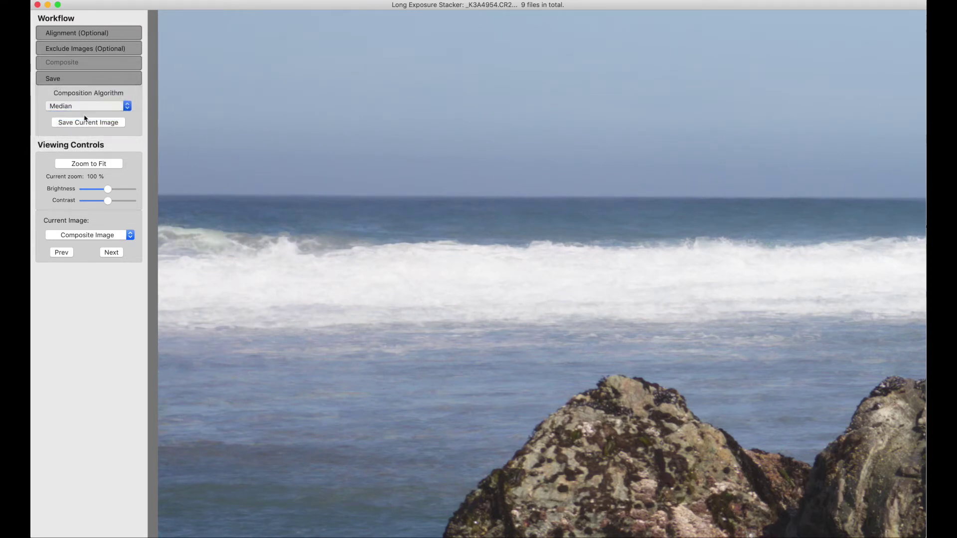
left_click(86, 107)
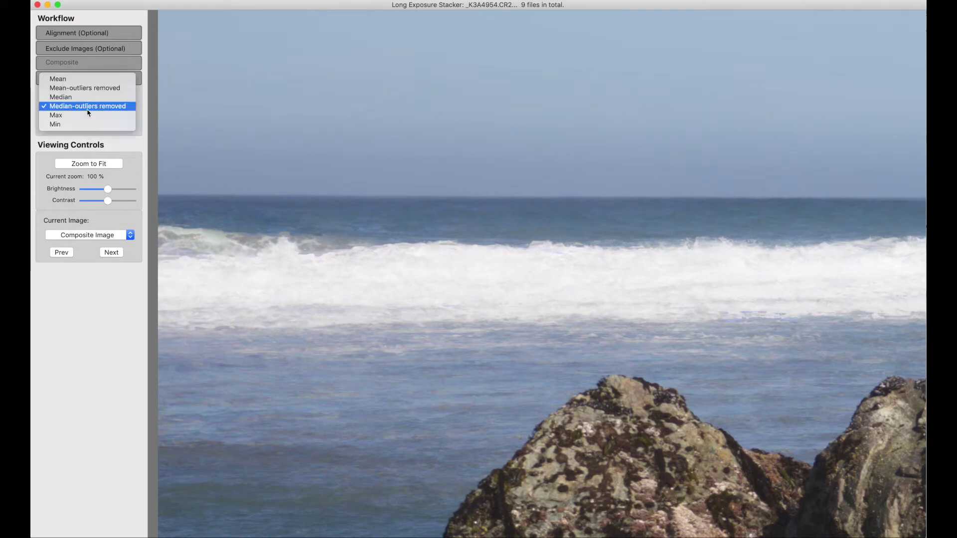
key("Escape")
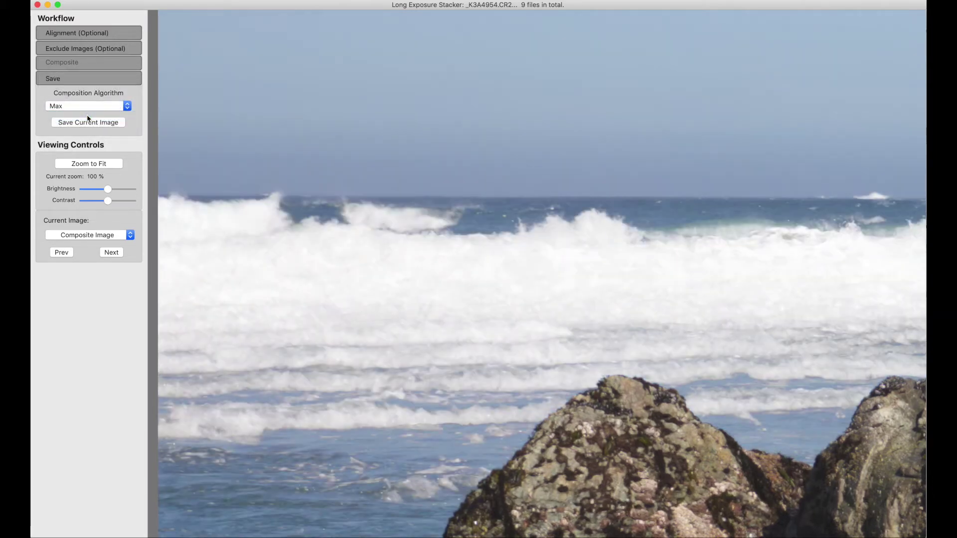
key("super+0")
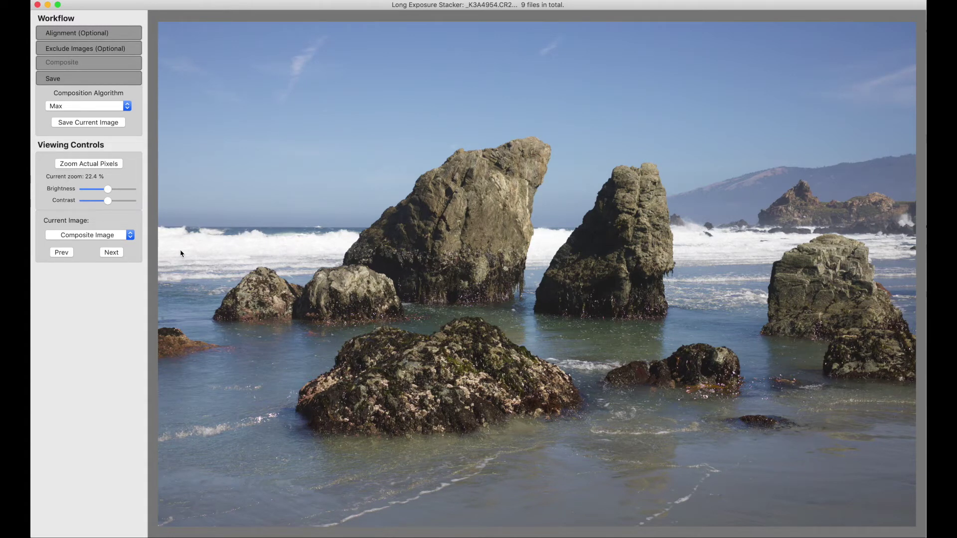
Step: Preview the Min blend, then settle on Mean-outliers removed for the composite
left_click(86, 108)
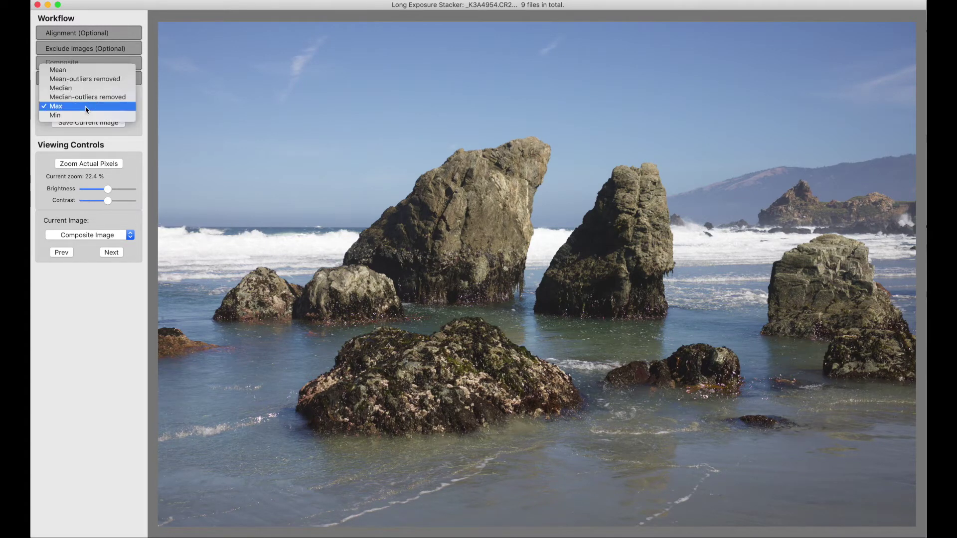
left_click(83, 115)
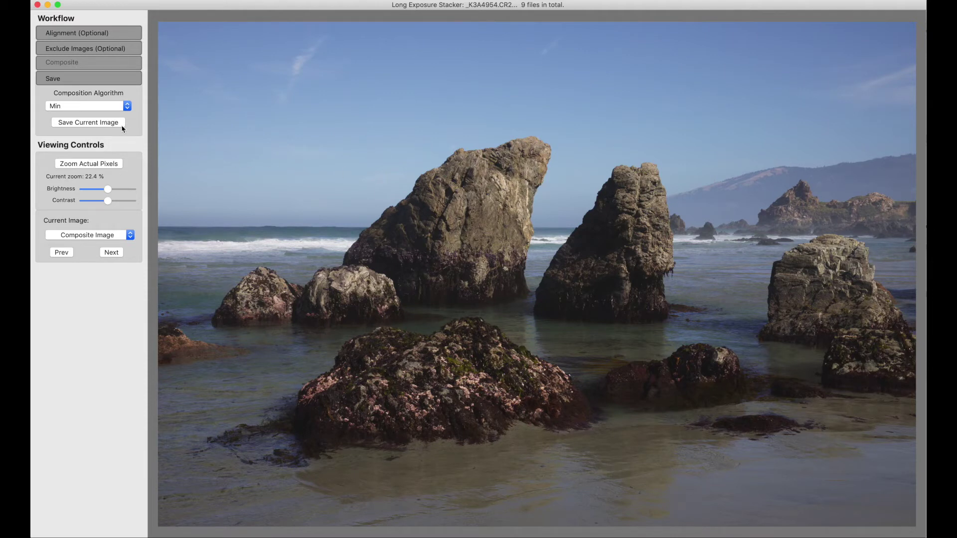
left_click(98, 107)
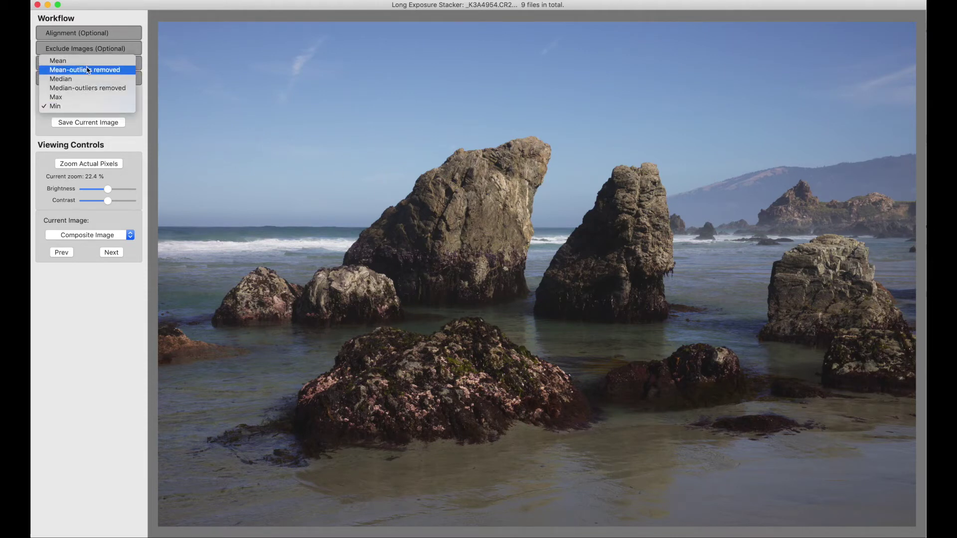
key("Escape")
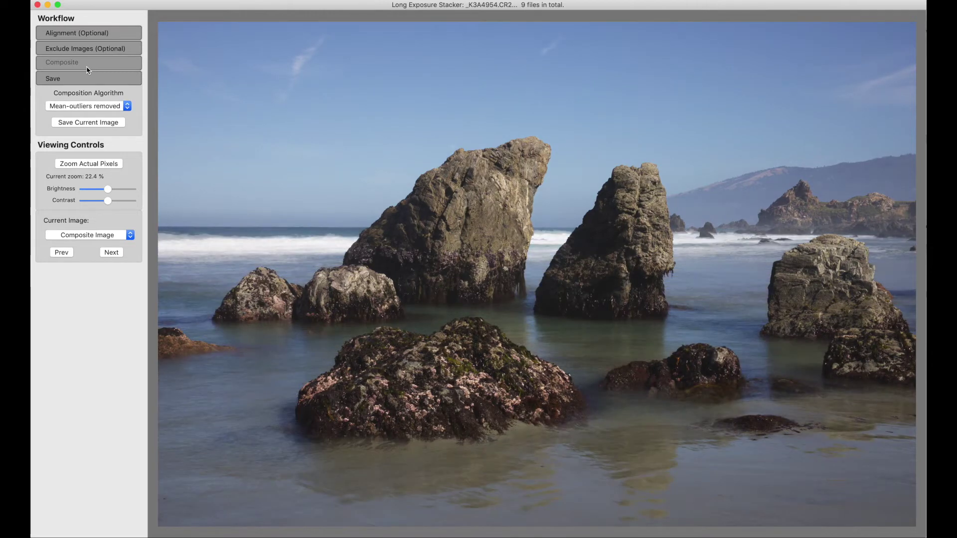
Step: Save the composite as _K3A4954-Mean-outliers removed.tif in the LES Intro folder
left_click(75, 122)
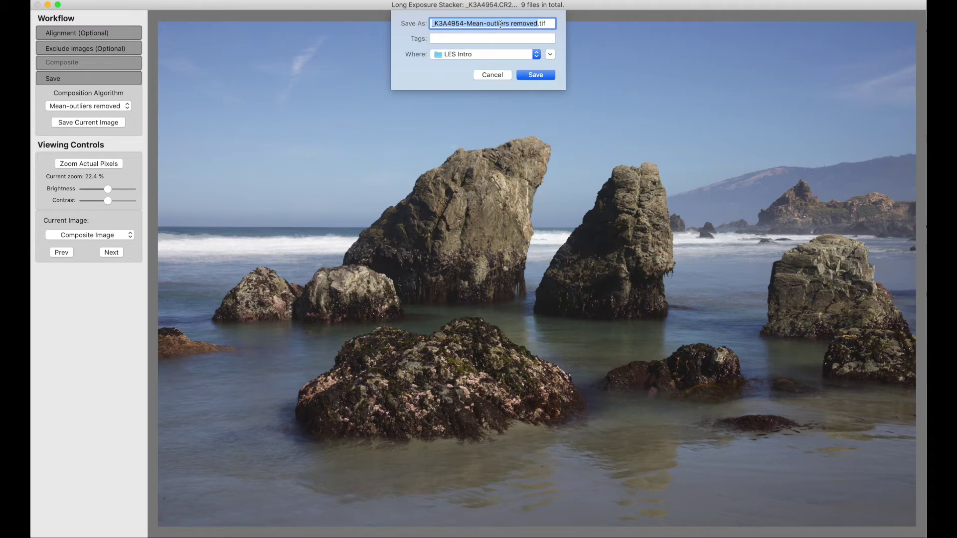
left_click(540, 78)
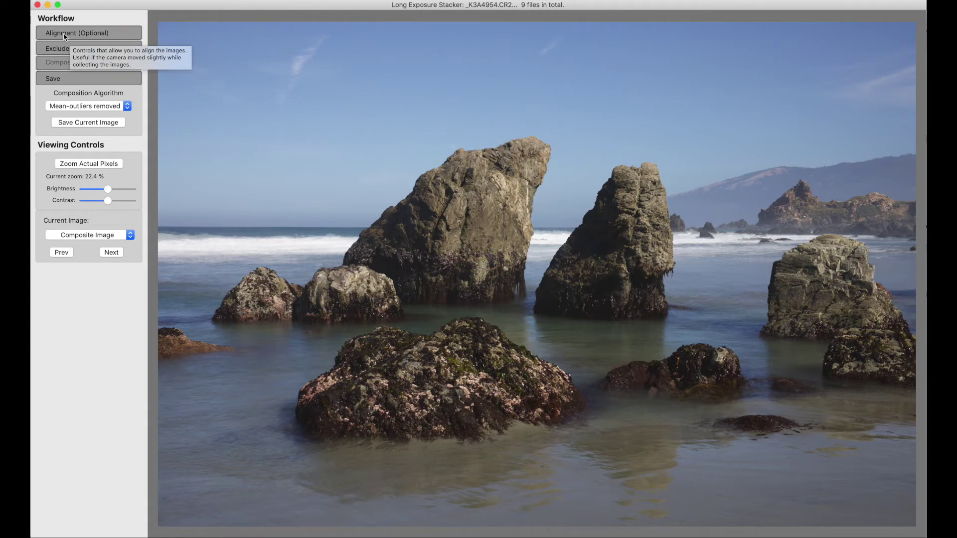
Step: Expand Alignment (Optional) to reveal the Paint/Erase brush controls
left_click(64, 36)
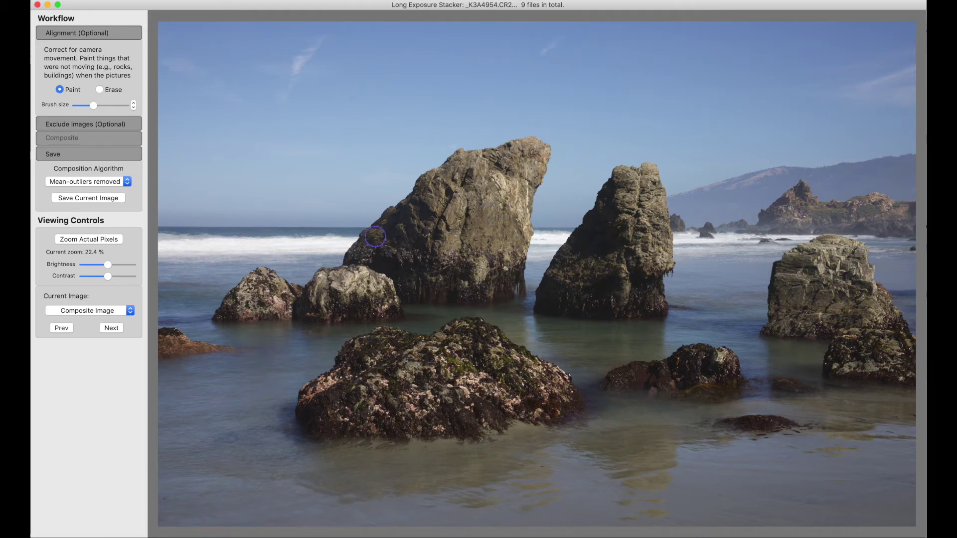
Step: Paint blue alignment mask over the large rock and the right rock, enlarging the brush
mouse_move(371, 238)
left_mouse_down()
mouse_move(458, 162)
mouse_move(542, 147)
mouse_move(522, 241)
mouse_move(384, 242)
left_mouse_up()
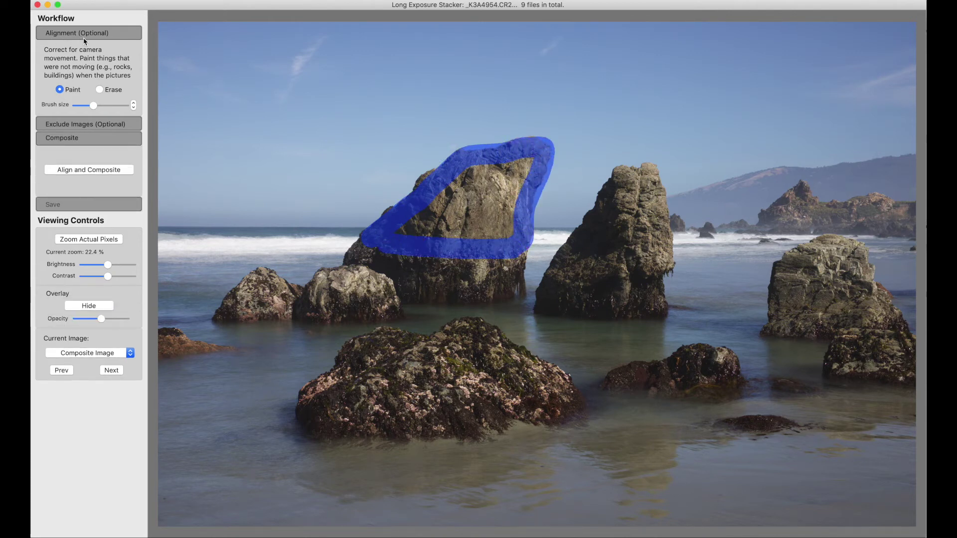
mouse_move(389, 231)
left_mouse_down()
mouse_move(442, 207)
mouse_move(465, 180)
mouse_move(526, 168)
mouse_move(530, 157)
mouse_move(507, 226)
mouse_move(429, 232)
mouse_move(498, 186)
mouse_move(450, 221)
mouse_move(427, 219)
mouse_move(425, 172)
left_mouse_up()
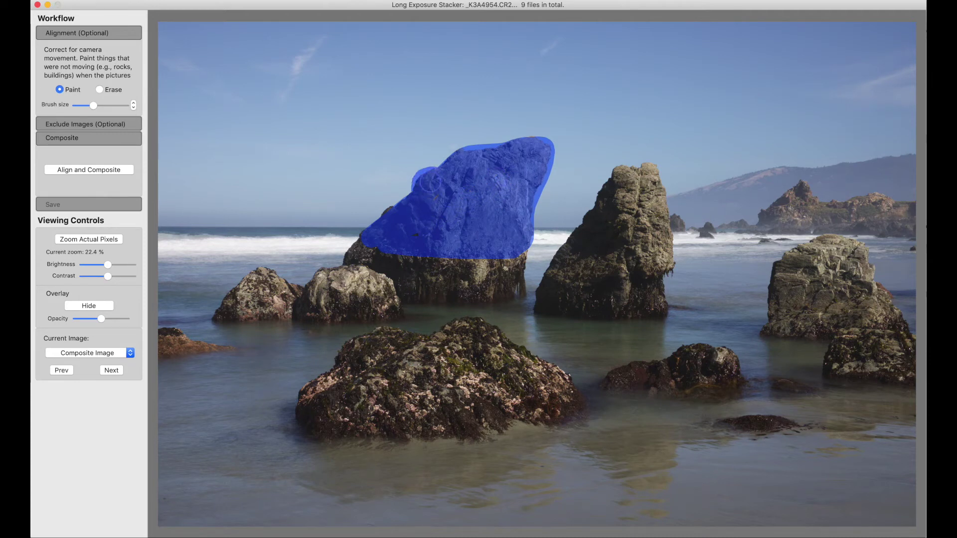
left_click(387, 208)
mouse_move(644, 174)
left_mouse_down()
mouse_move(616, 182)
mouse_move(568, 256)
mouse_move(663, 252)
mouse_move(666, 200)
mouse_move(628, 182)
mouse_move(643, 192)
mouse_move(595, 235)
mouse_move(656, 227)
left_mouse_up()
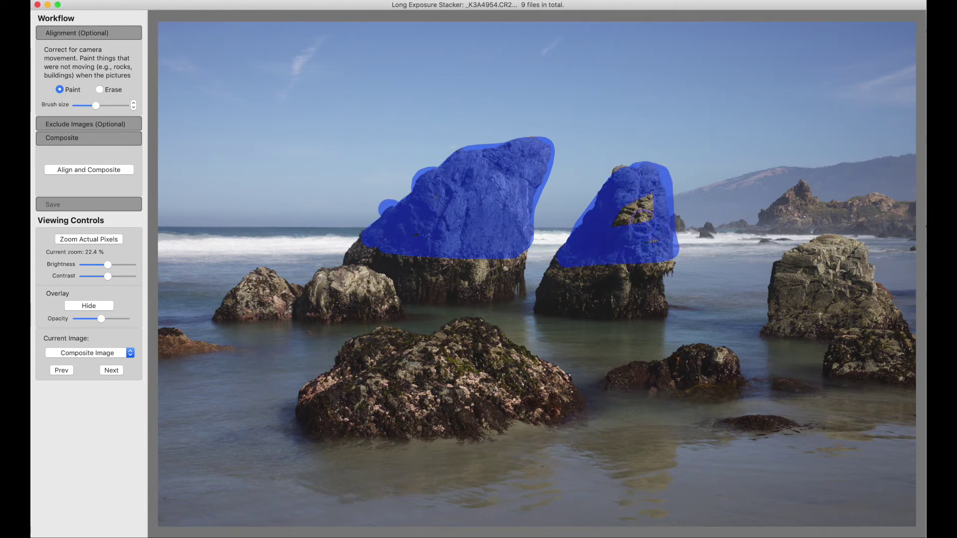
key("]")
mouse_move(626, 222)
left_mouse_down()
mouse_move(620, 212)
mouse_move(648, 207)
mouse_move(652, 227)
mouse_move(626, 179)
left_mouse_up()
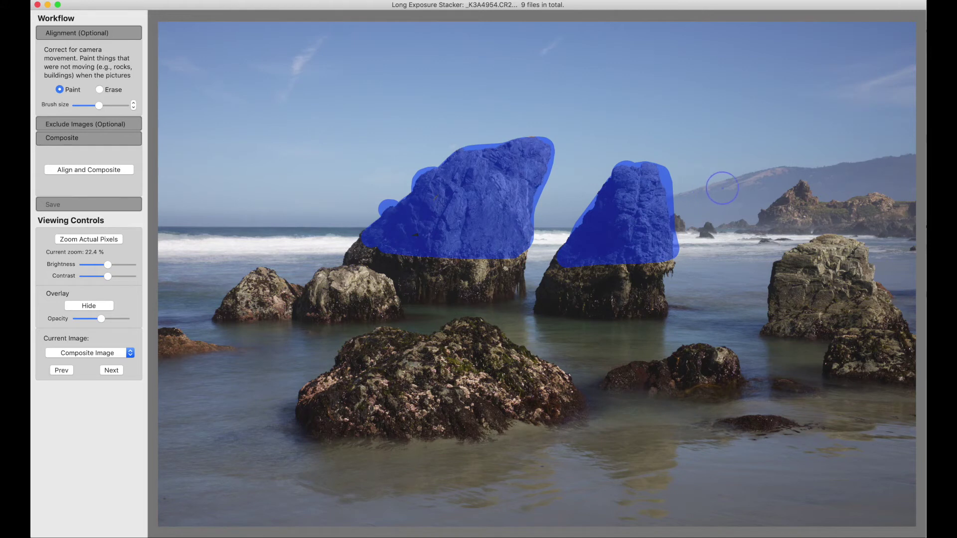
Step: With a bigger brush, mask the distant headland, the far-right rock and two small left rocks
key("]")
mouse_move(686, 205)
left_mouse_down()
mouse_move(894, 205)
mouse_move(894, 168)
mouse_move(780, 162)
mouse_move(763, 177)
left_mouse_up()
mouse_move(792, 295)
left_mouse_down()
mouse_move(796, 272)
mouse_move(835, 260)
mouse_move(865, 299)
mouse_move(823, 295)
left_mouse_up()
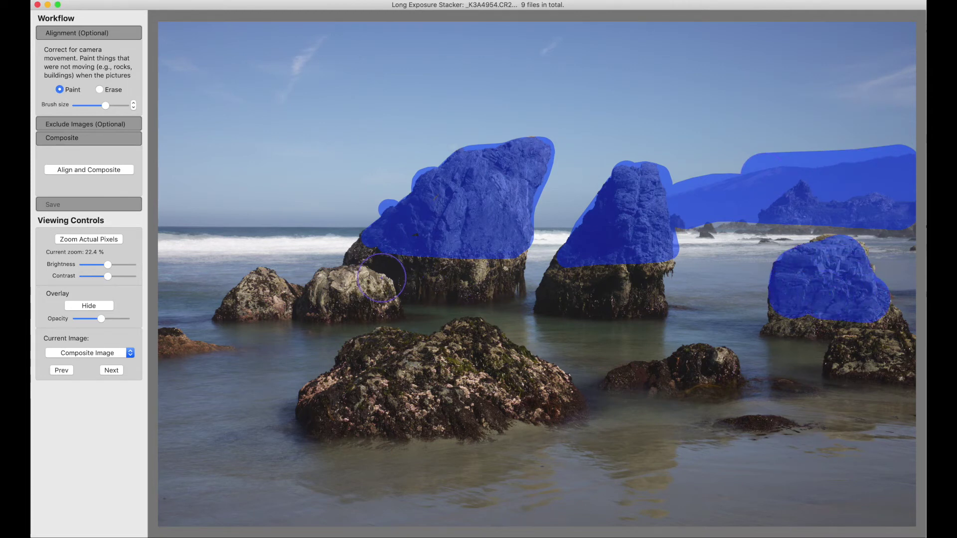
scroll(368, 279, "down", 2)
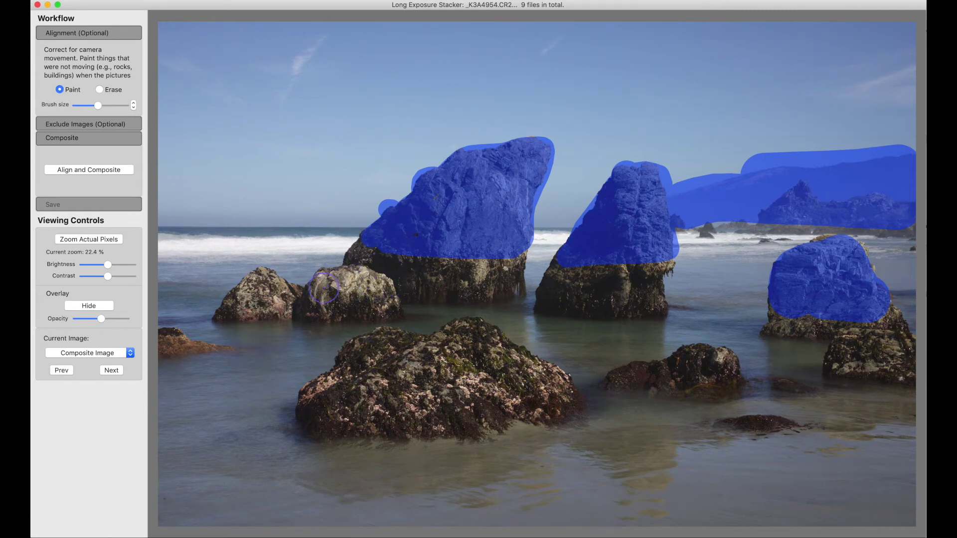
left_click_drag(327, 285, 366, 281)
left_click_drag(247, 287, 269, 286)
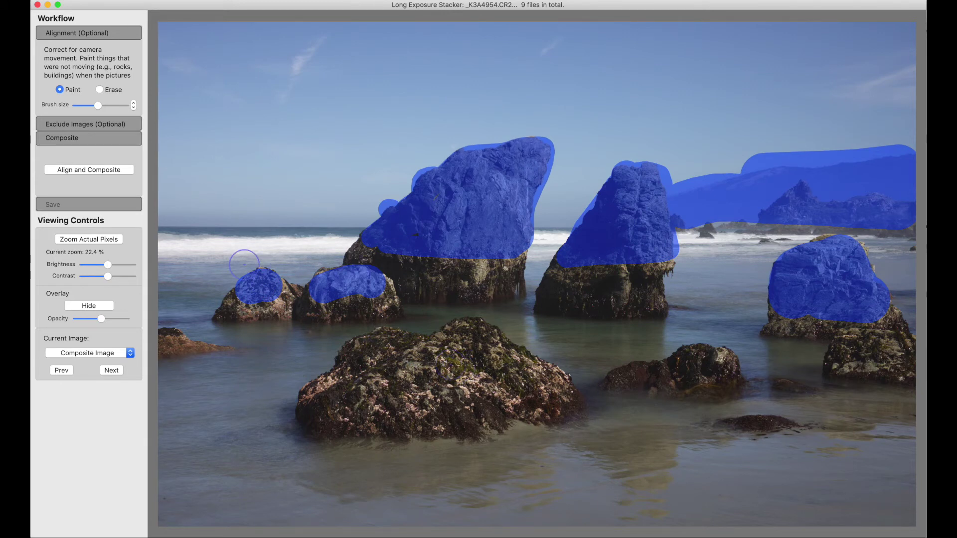
Step: Run Align and Composite to realign the nine frames to the masked rocks
left_click(84, 170)
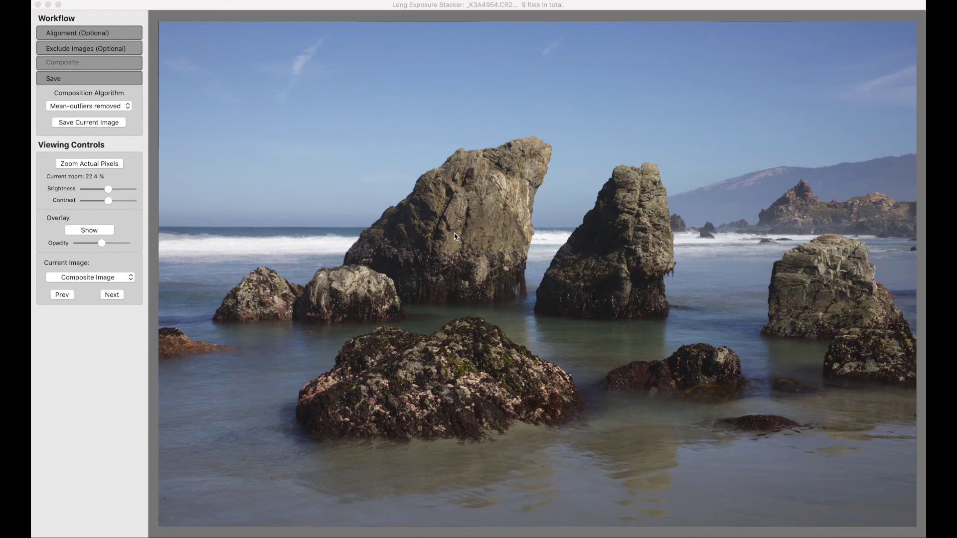
Step: Expand Exclude Images (Optional) and display source frame _K3A4958.CR2
left_click(71, 51)
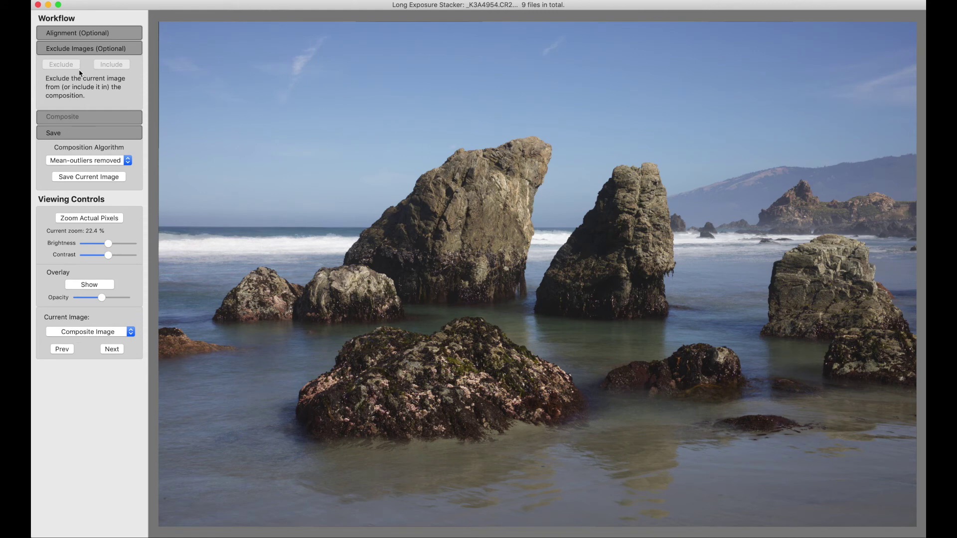
left_click(102, 332)
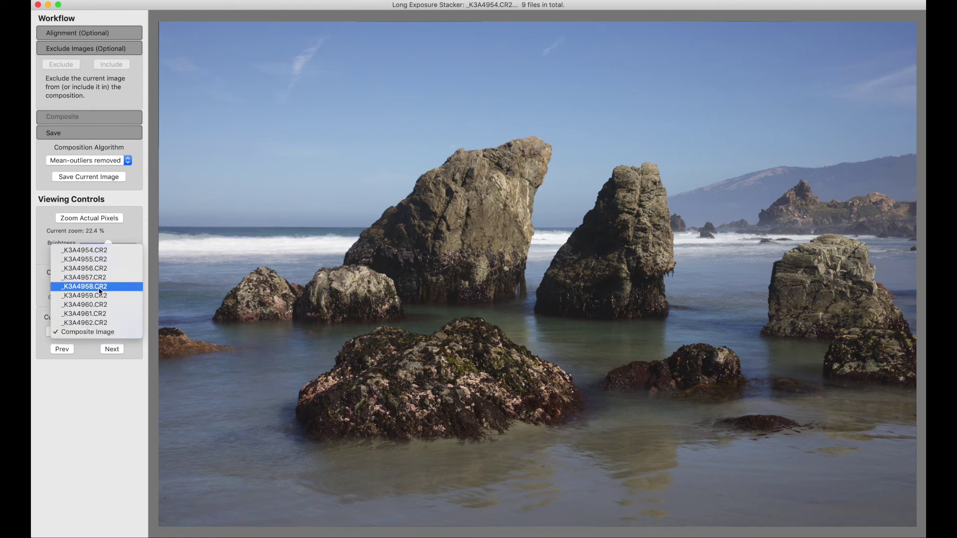
left_click(99, 286)
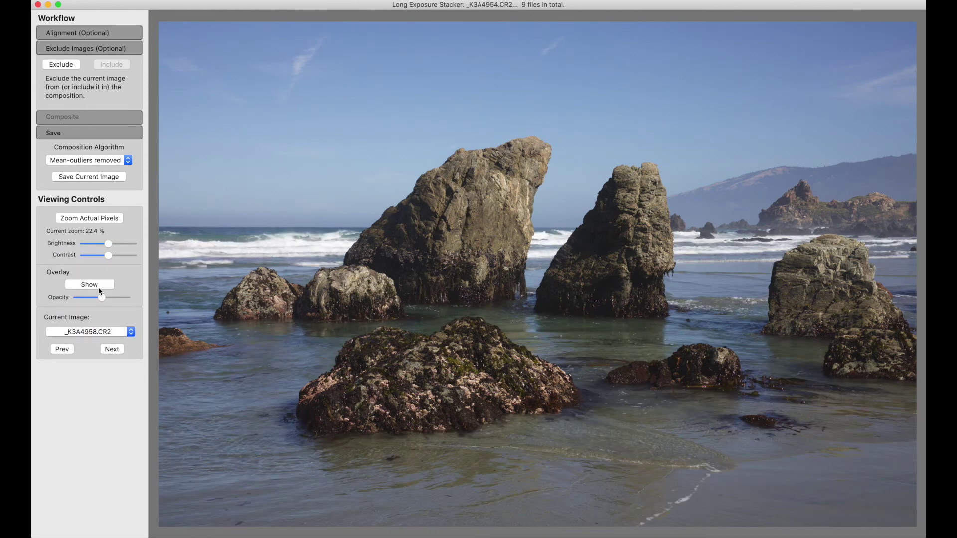
Step: Step through neighbouring frames back to _K3A4957.CR2, then forward to _K3A4959.CR2
left_click(62, 349)
left_click(112, 348)
key("Left")
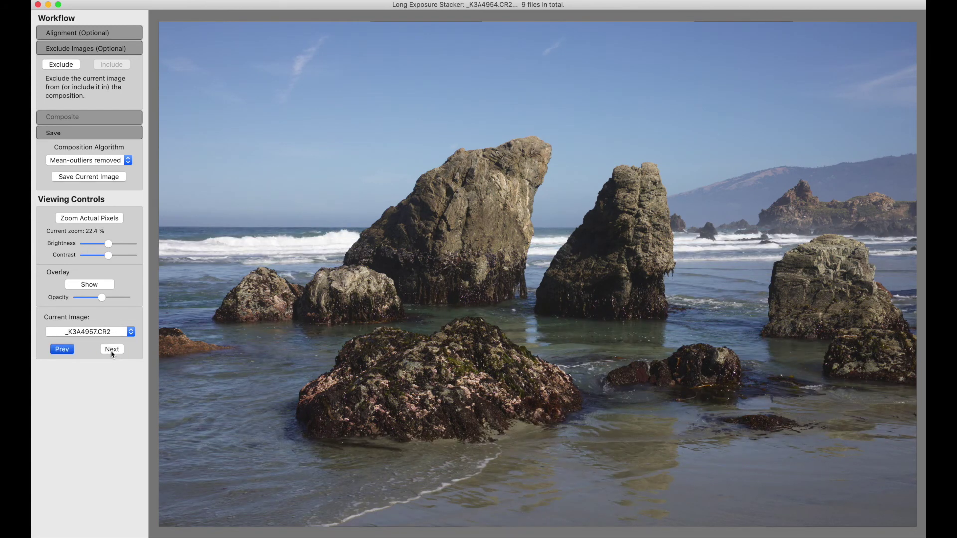
left_click(112, 349)
key("Left")
key("Right")
key("Right")
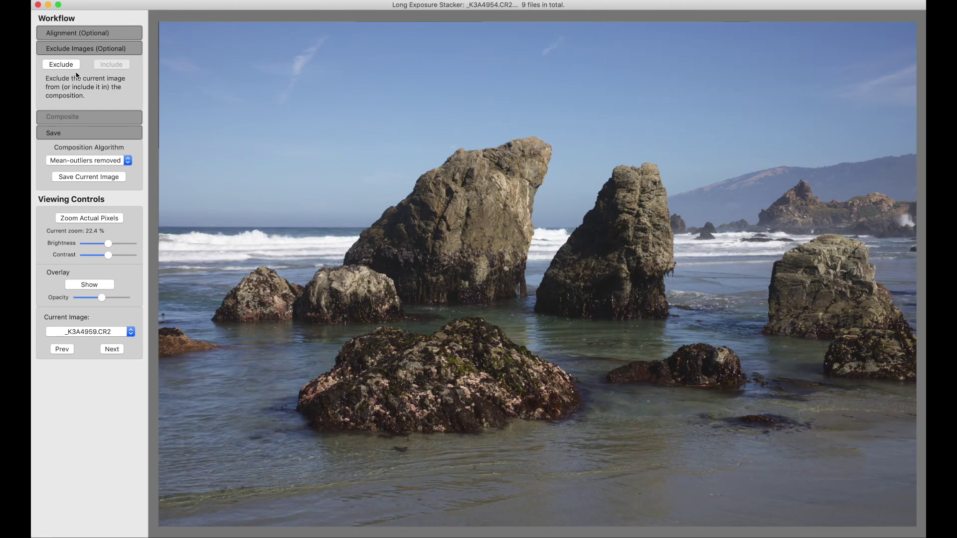
Step: After testing Include and Exclude All, exclude only frame _K3A4959.CR2, leaving eight of nine frames, and collapse Exclude Images (Optional)
left_click(61, 65)
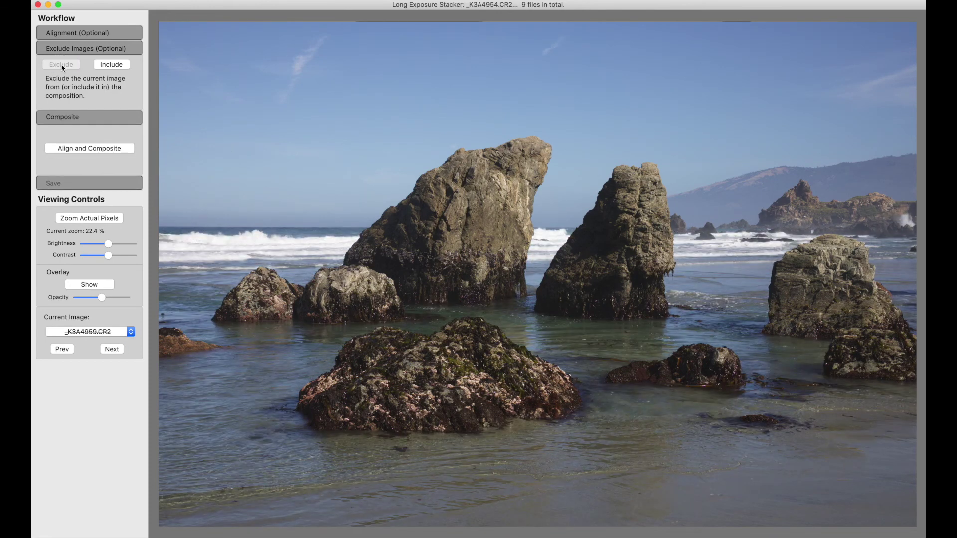
left_click(111, 65)
key("alt")
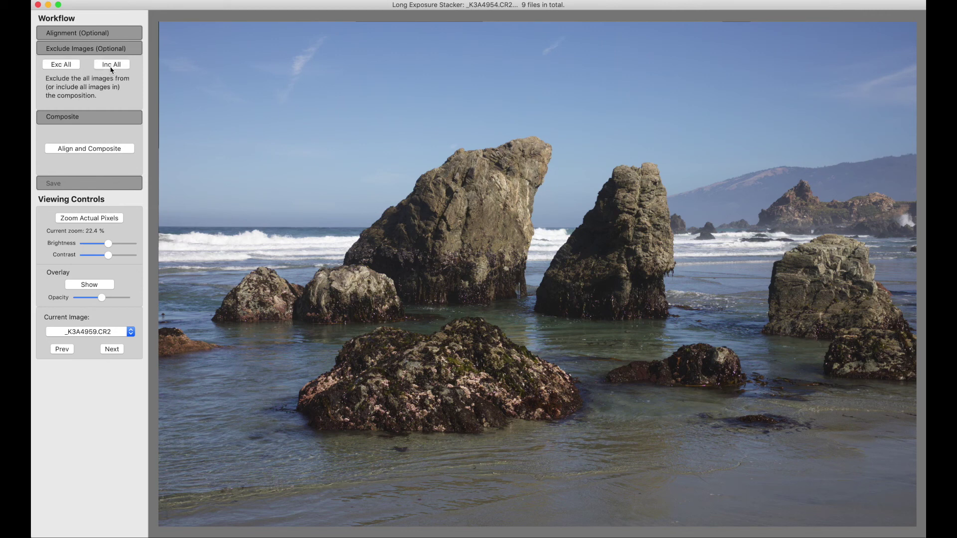
left_click(63, 66, "alt")
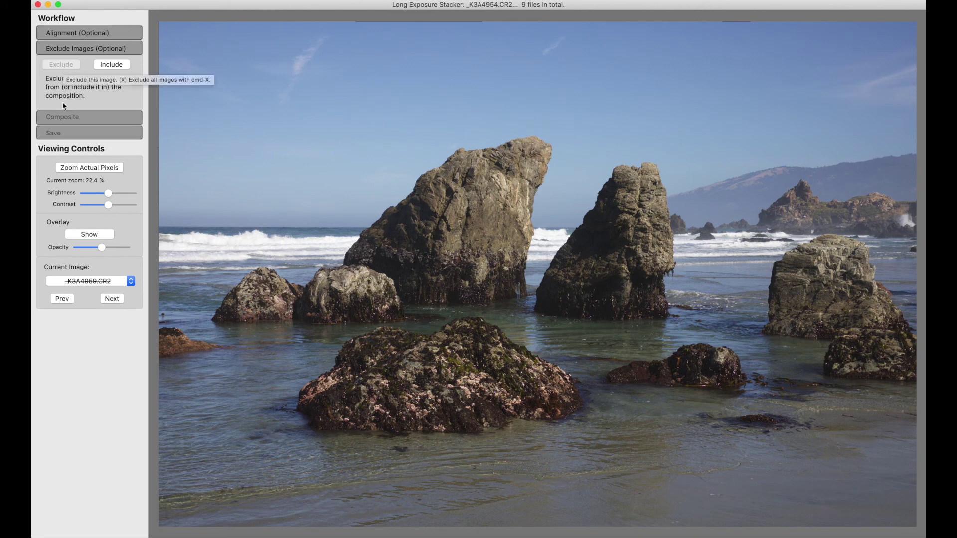
left_click(118, 66)
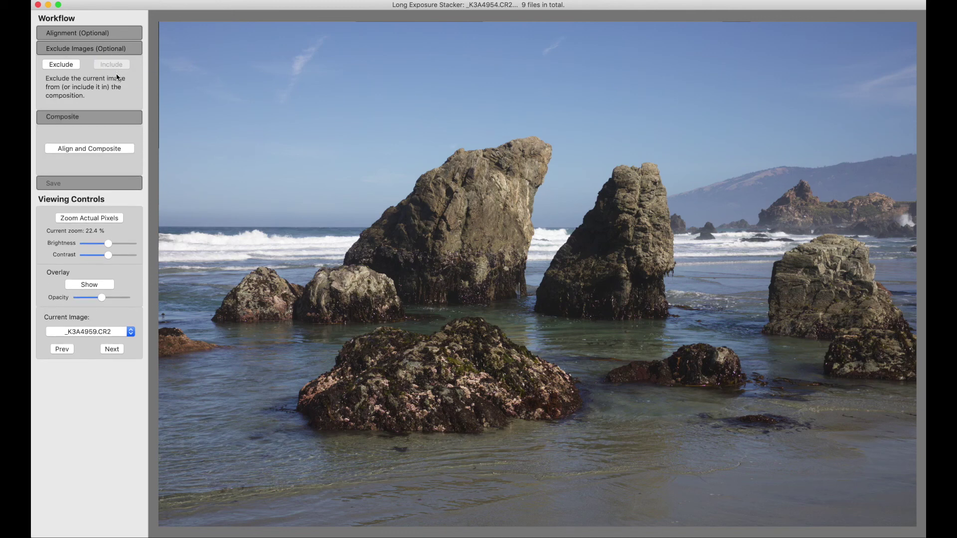
left_click(64, 68)
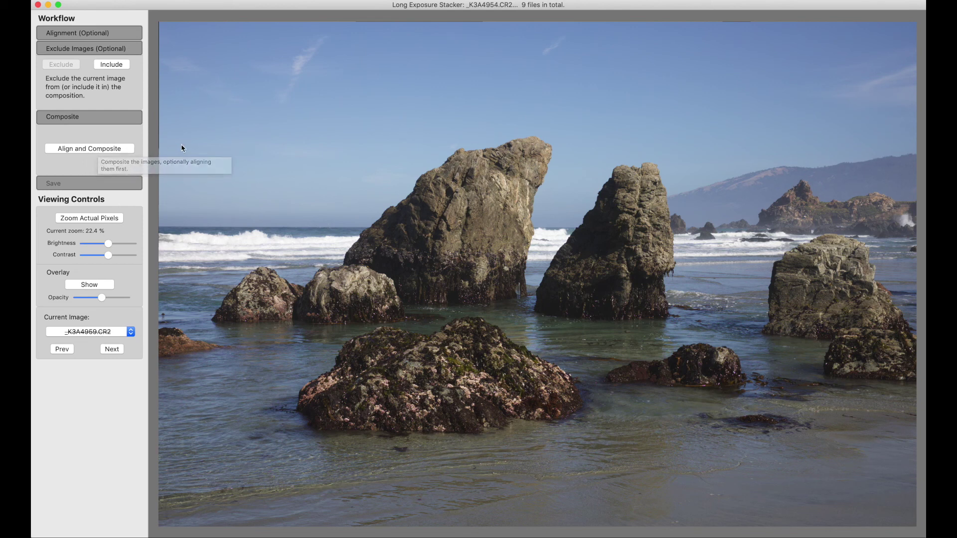
left_click(74, 49)
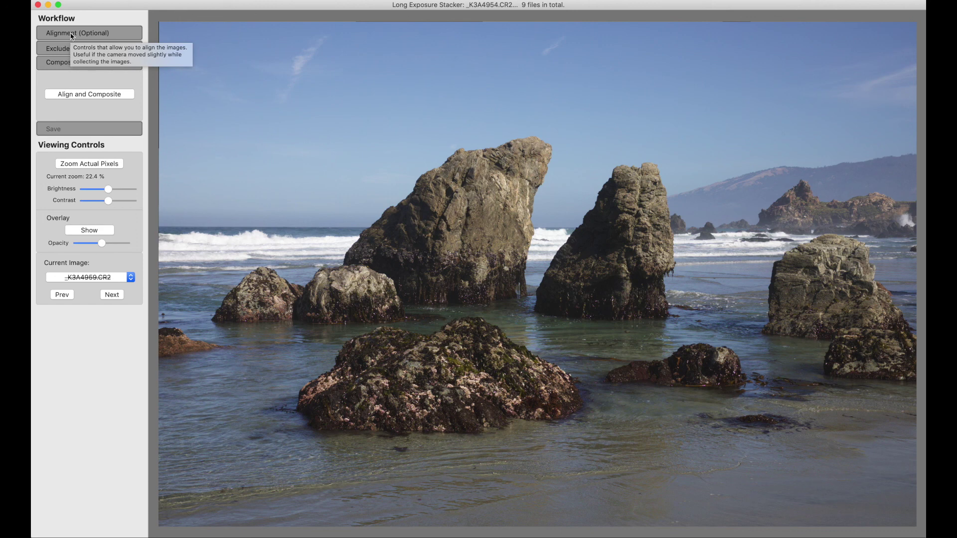
Step: Expand and collapse Alignment (Optional) to check the painted mask, then reopen Exclude Images (Optional)
left_click(73, 34)
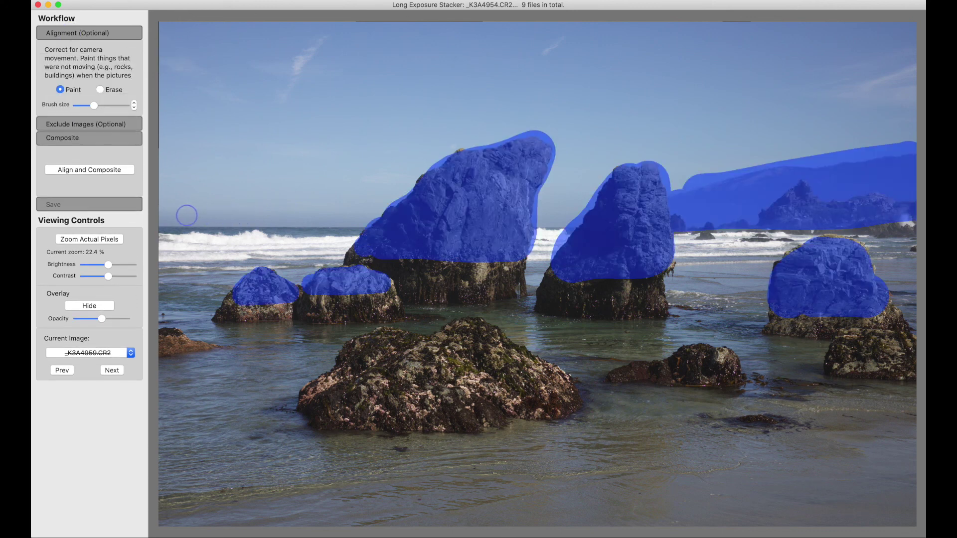
left_click(70, 35)
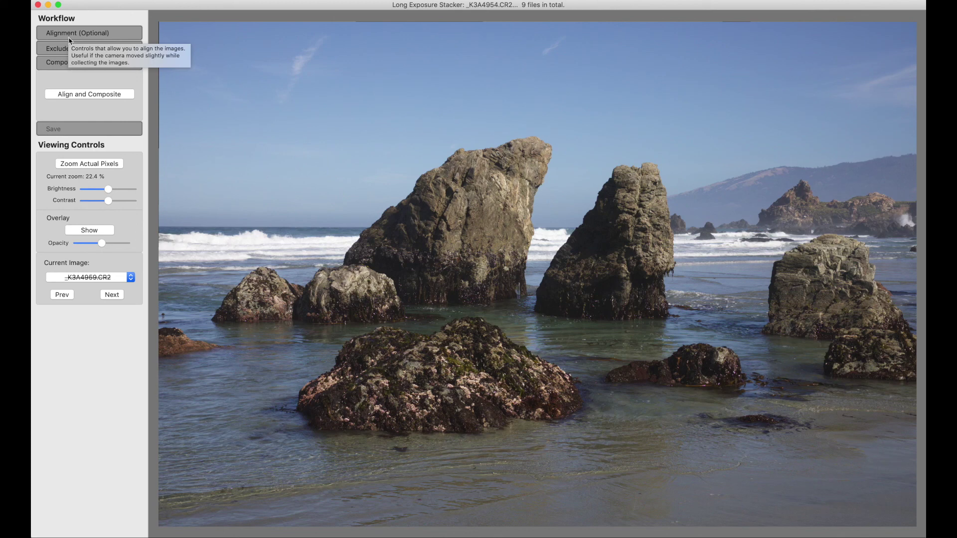
left_click(59, 50)
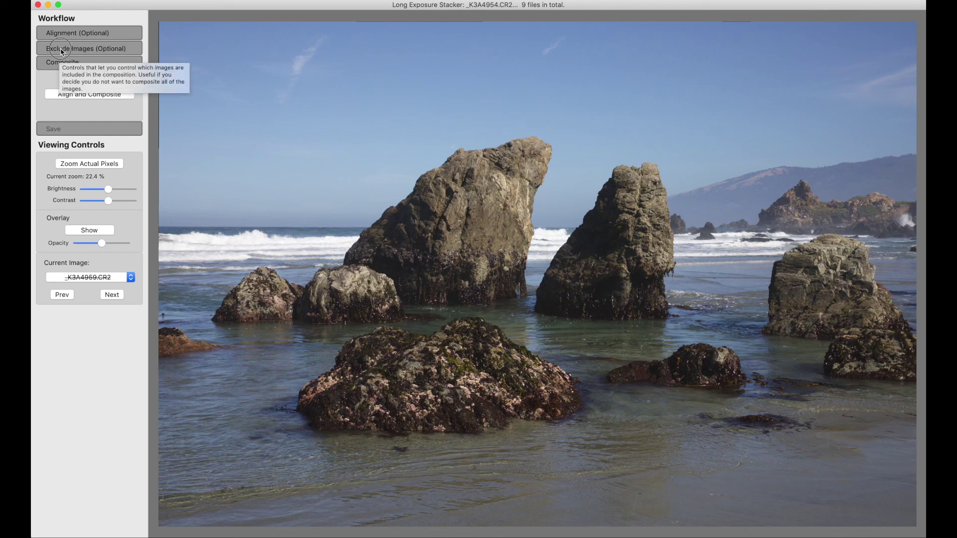